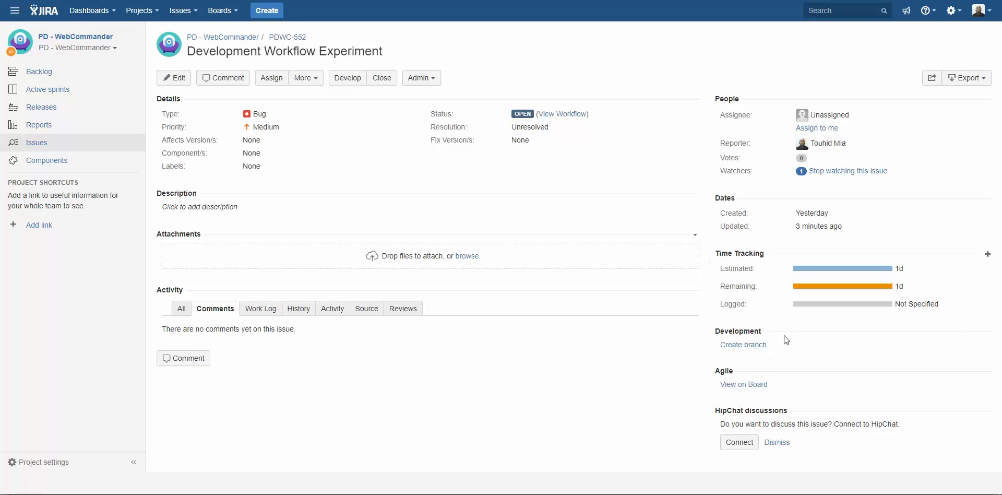
- Start Bitbucket's Create branch form for Jira issue PDWC-552 from its Development panel
left_click(737, 345)
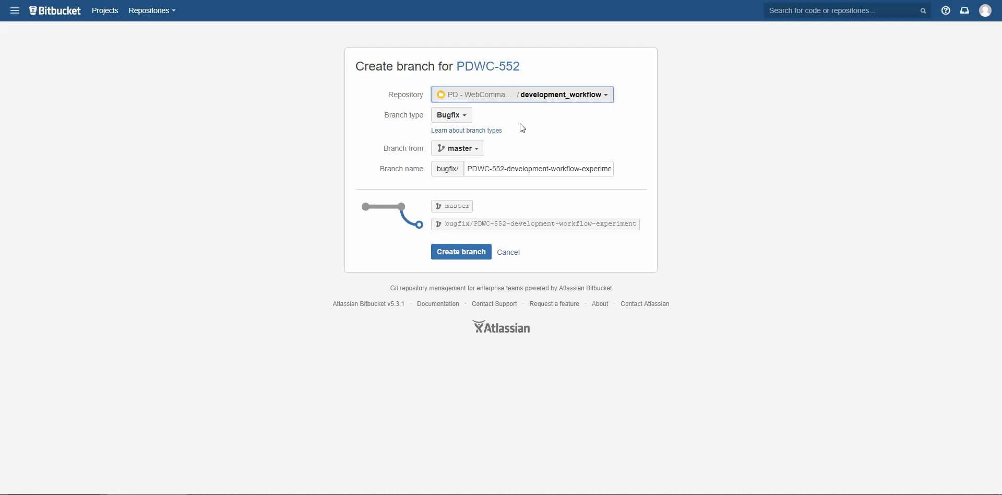
- Show Bitbucket's guide to the Bugfix, Feature, Hotfix, Release and Custom branch types
left_click(456, 136)
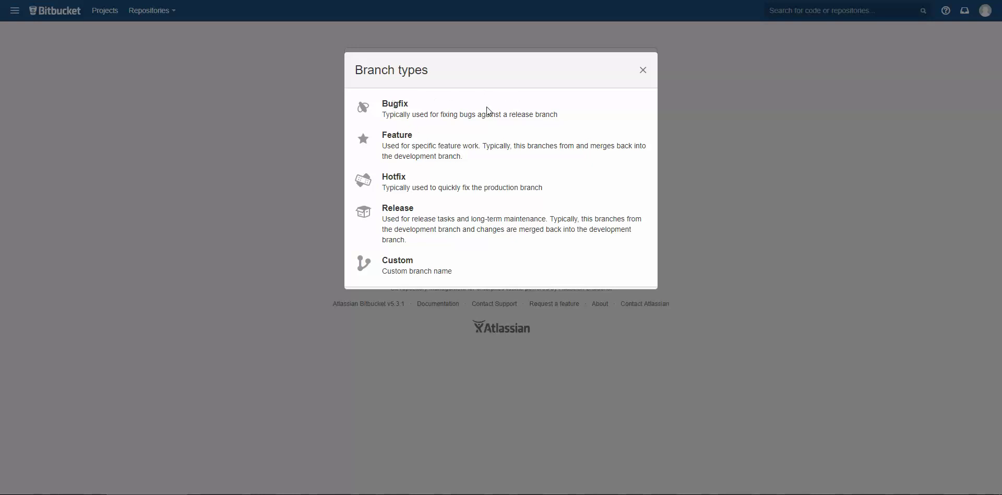
- Close the branch types guide and review the proposed bugfix/PDWC-552-development-workflow-experiment name and master source
left_click(642, 71)
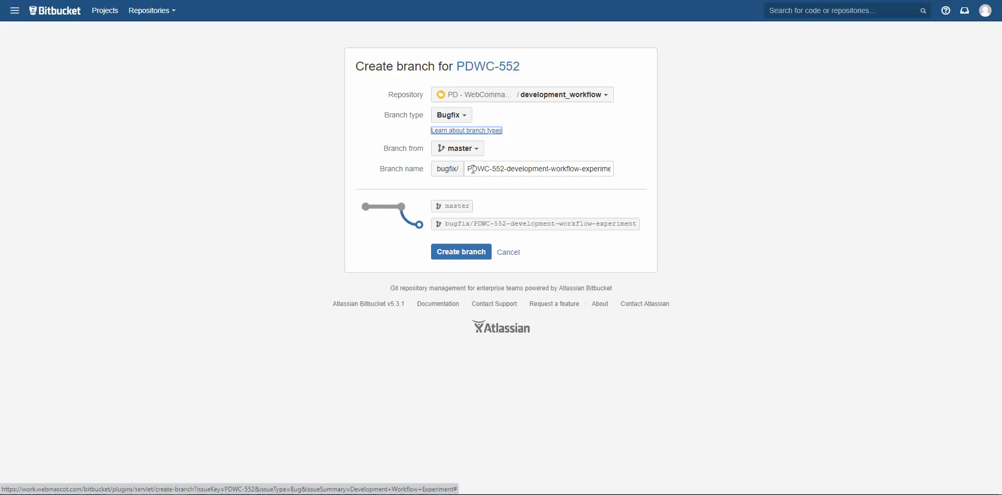
left_click_drag(469, 168, 620, 170)
left_click(506, 168)
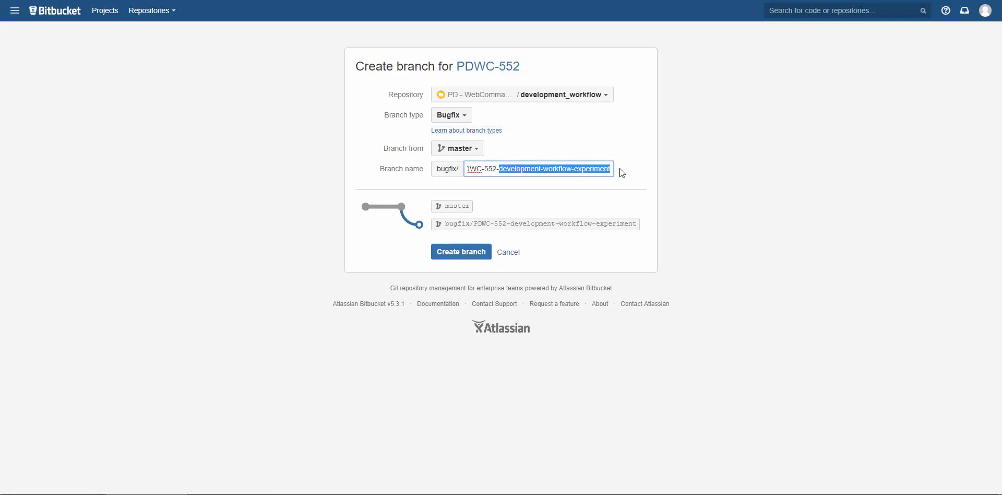
left_click(512, 169)
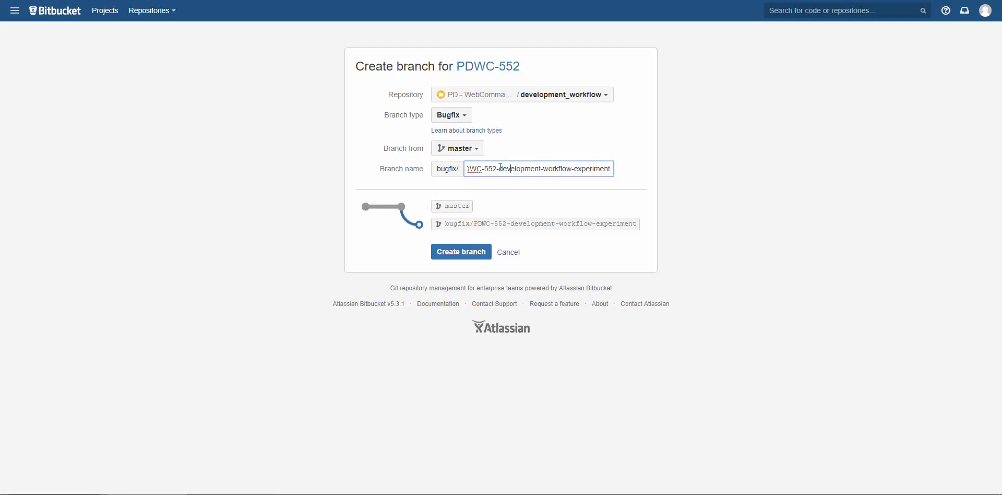
left_click_drag(502, 167, 466, 168)
left_click(620, 170)
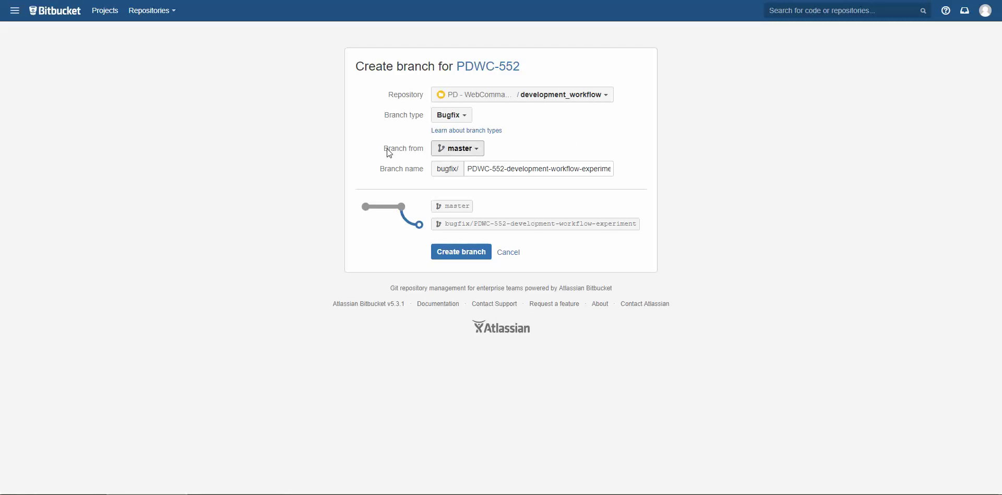
left_click_drag(383, 150, 420, 160)
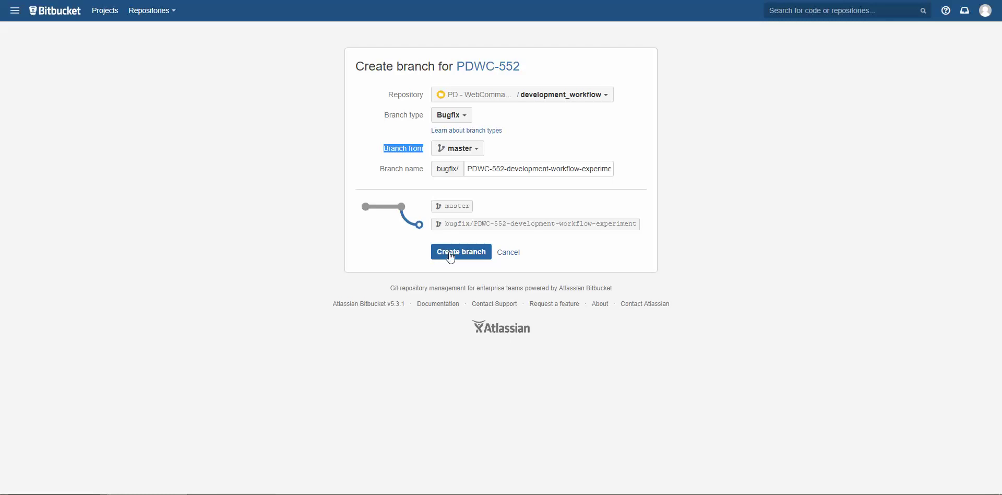
- Create the bugfix/PDWC-552-development-workflow-experiment branch from master in development_workflow
left_click(466, 259)
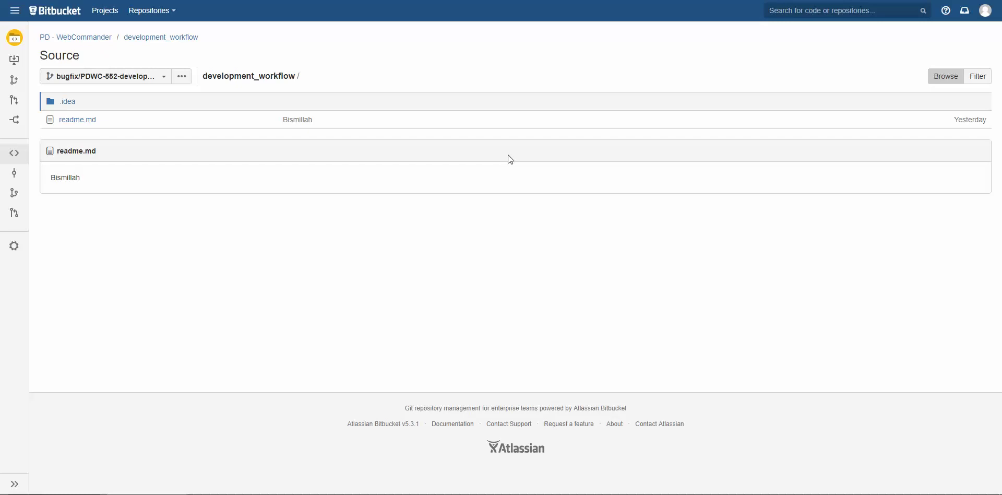
- Switch to the development_workflow project in IntelliJ IDEA
key("alt+Tab")
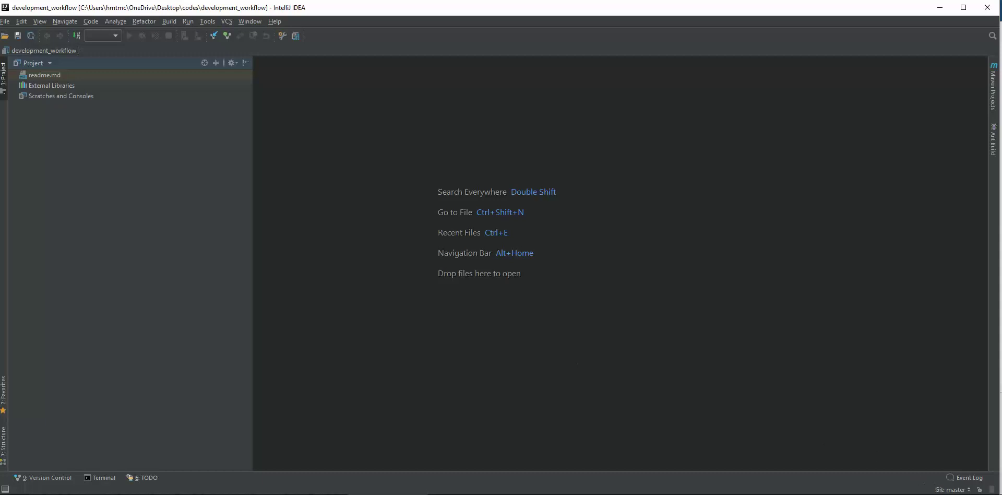
left_click(954, 490)
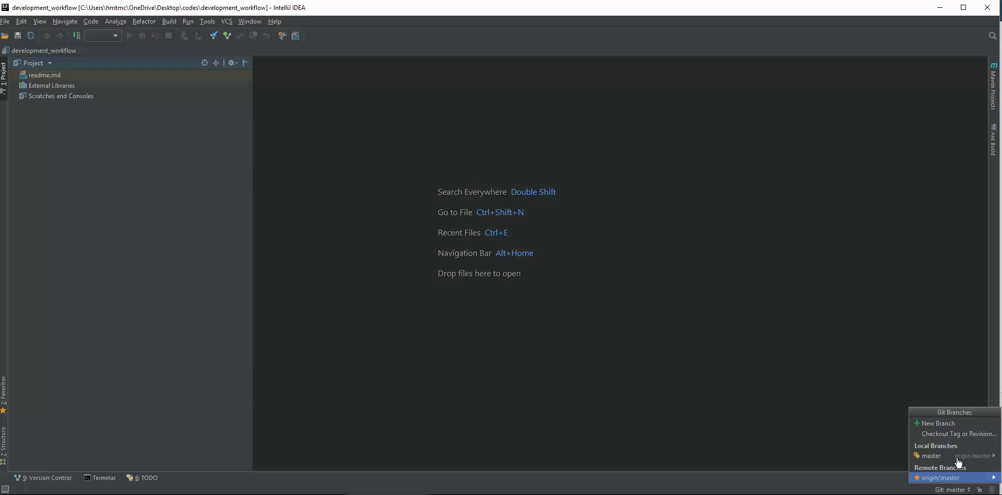
key("Down")
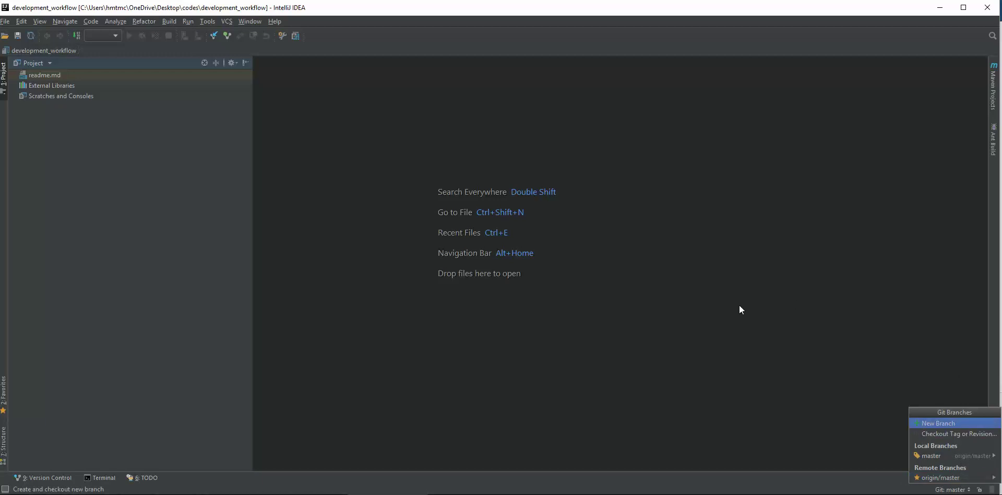
key("Return")
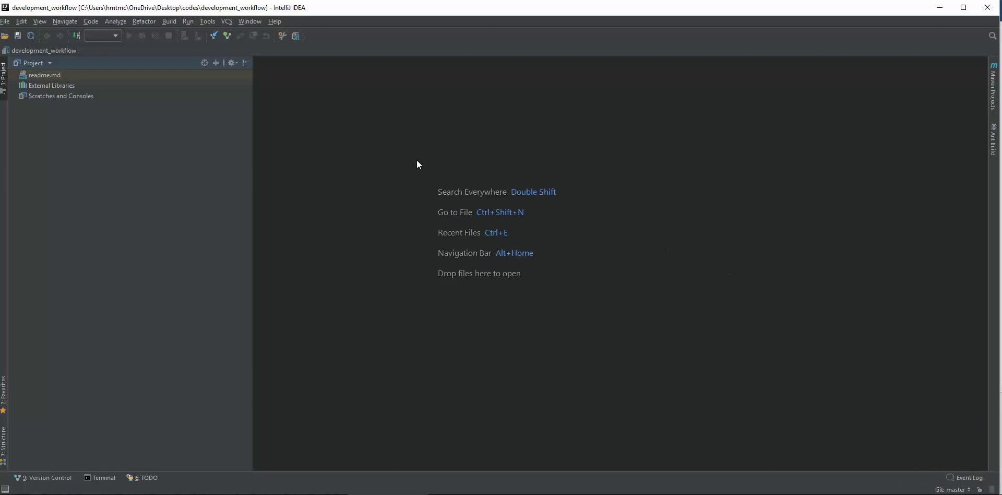
- Fetch the new remote branches into development_workflow with VCS > Git > Fetch
left_click(232, 22)
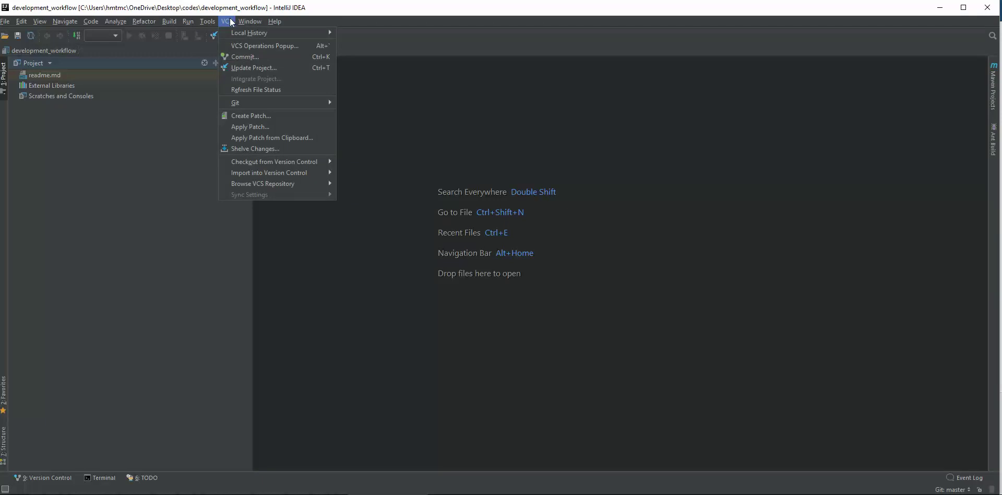
mouse_move(276, 102)
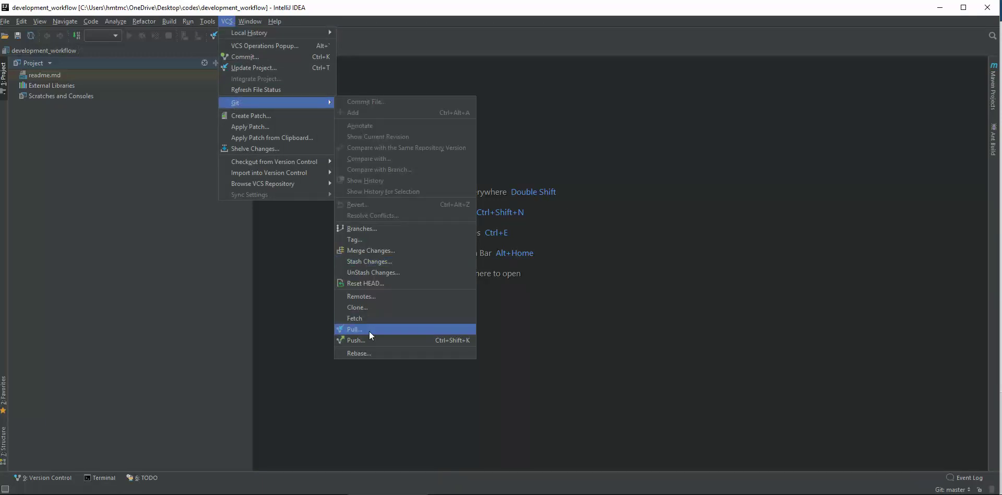
left_click(374, 318)
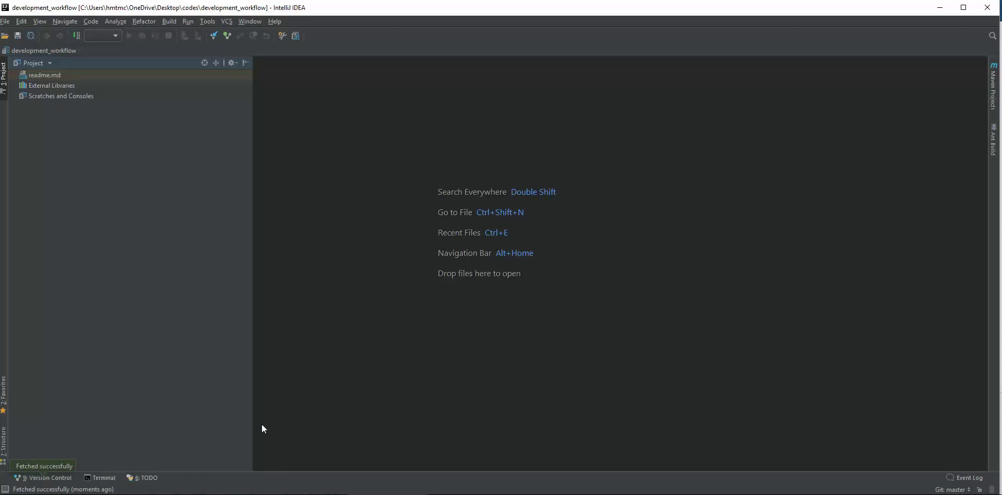
- Check out origin/bugfix/PDWC-552-development-workflow-experiment as a same-named local tracking branch
left_click(950, 489)
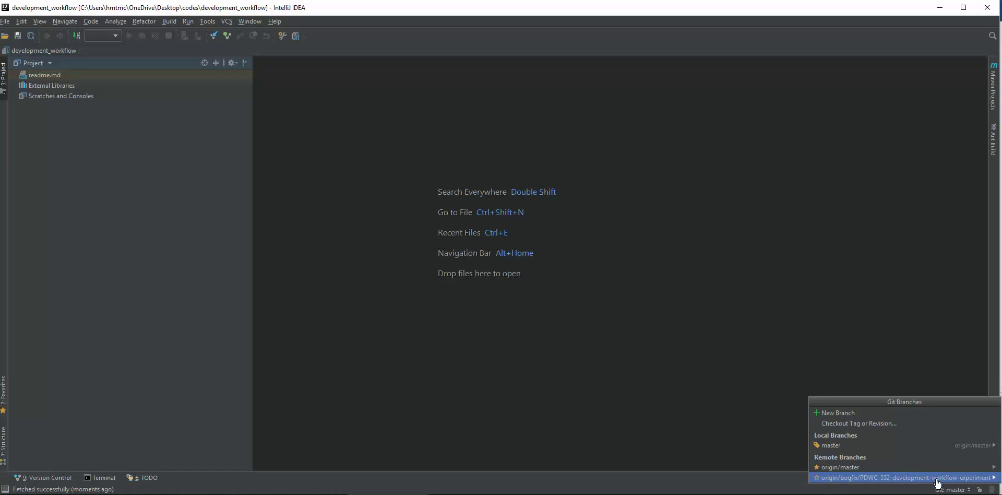
left_click(854, 483)
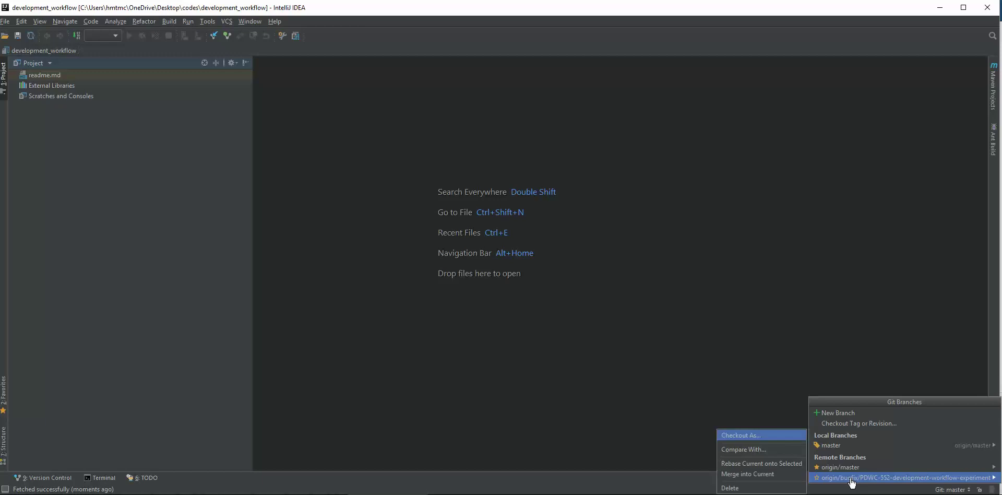
left_click(758, 441)
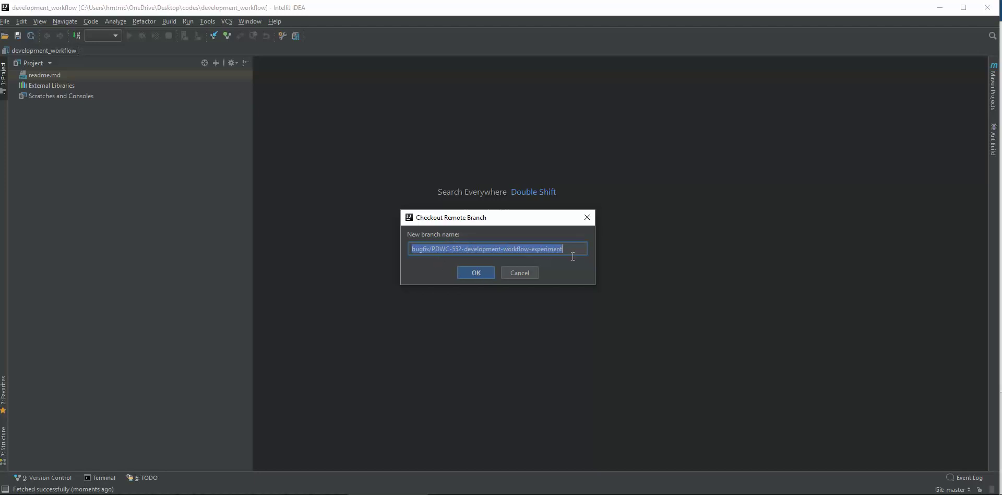
left_click(483, 276)
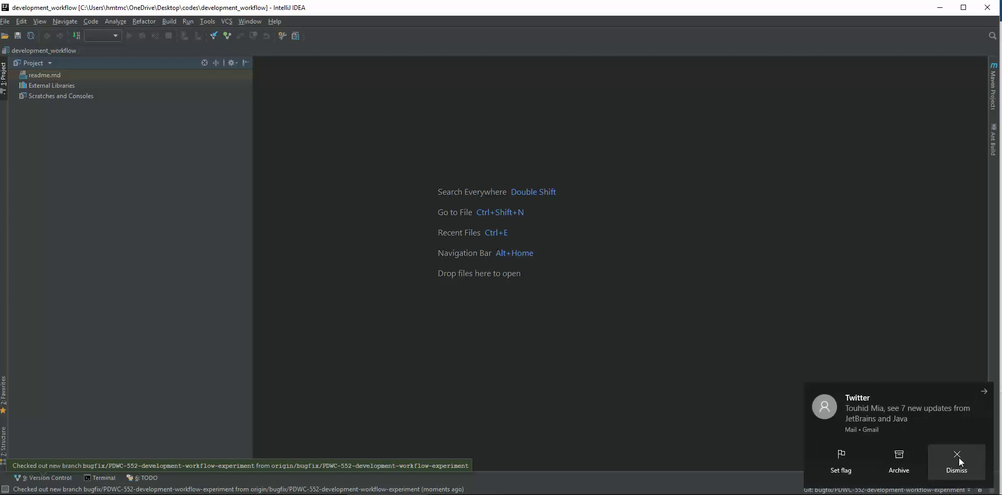
left_click(986, 400)
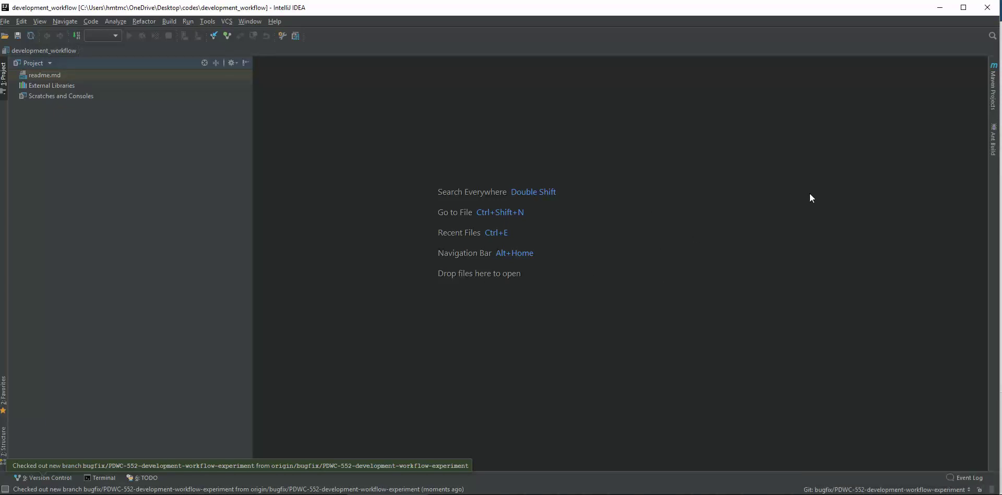